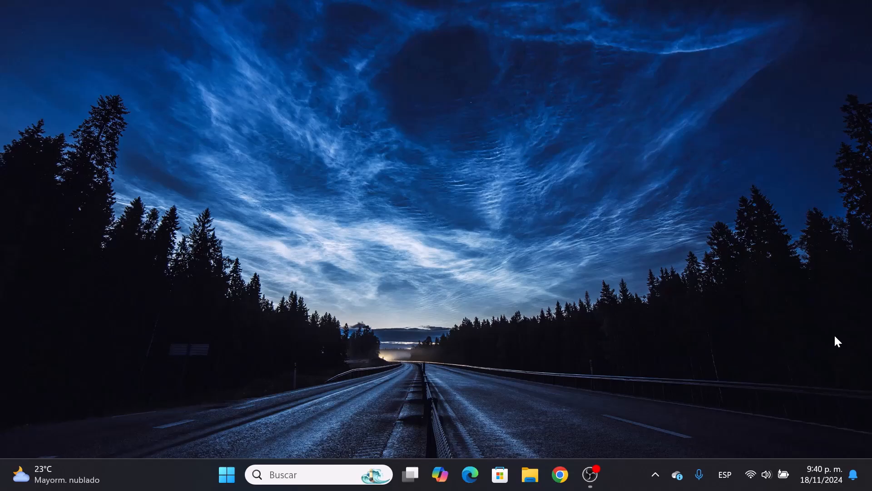
- Open the user's temporary files folder by running the command %temp% from the Run dialog
{"action": "key", "text": "super+r"}
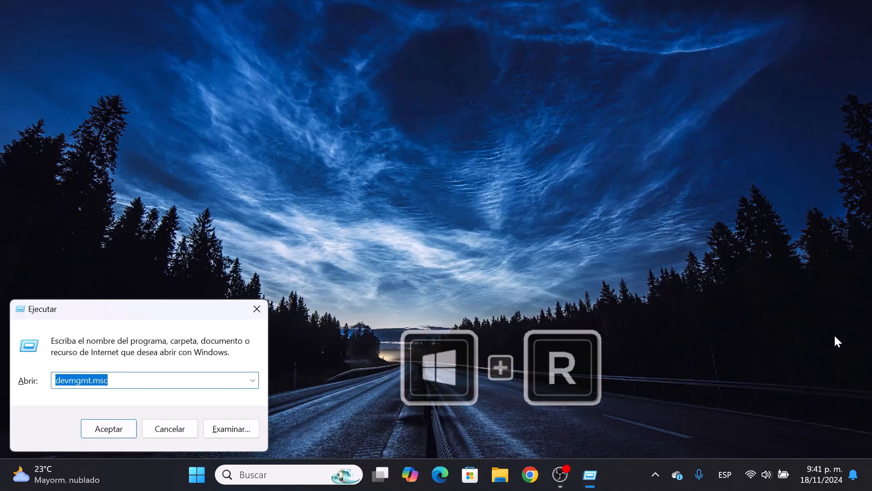
{"action": "key", "text": "BackSpace"}
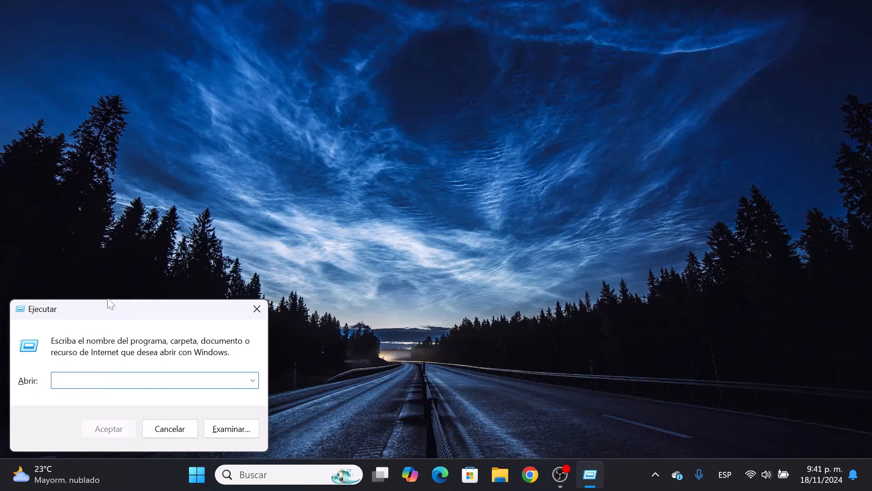
{"action": "left_click_drag", "start_coordinate": [111, 304], "coordinate": [435, 201]}
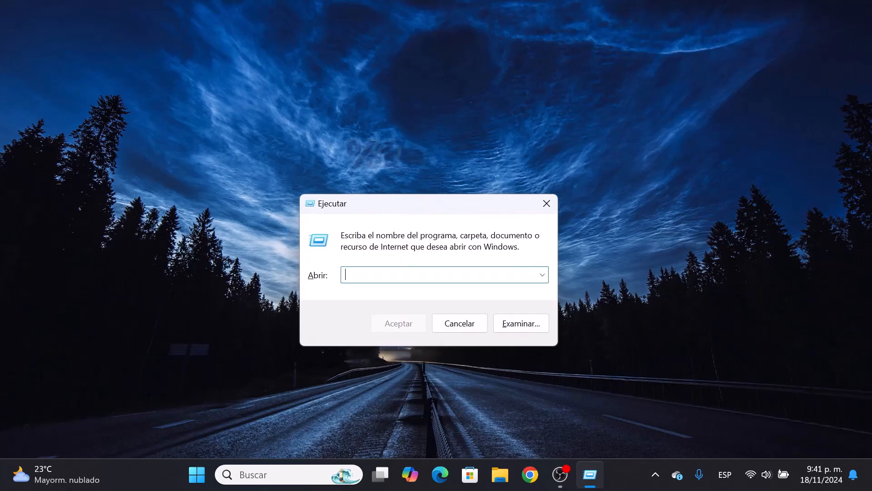
{"action": "type", "text": "%%"}
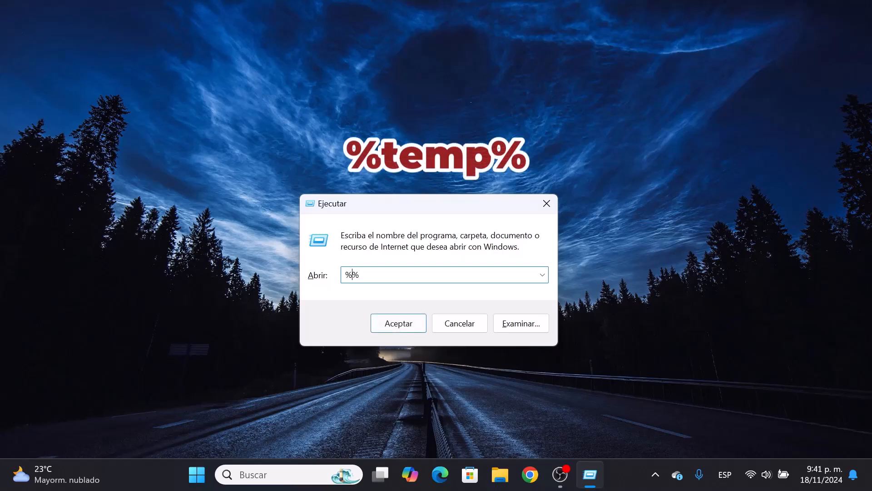
{"action": "type", "text": "temp"}
{"action": "key", "text": "Return"}
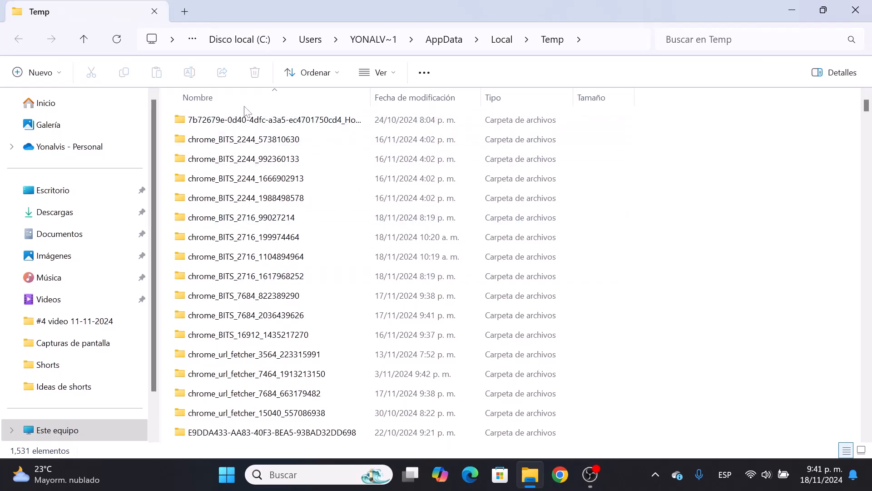
- Delete everything in the user's Temp folder, skipping the items that are in use
{"action": "left_click", "coordinate": [287, 128]}
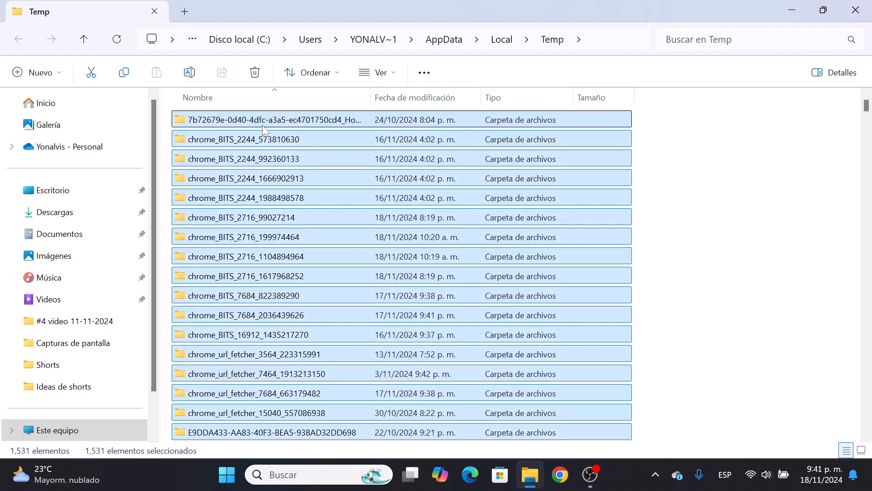
{"action": "right_click", "coordinate": [263, 128]}
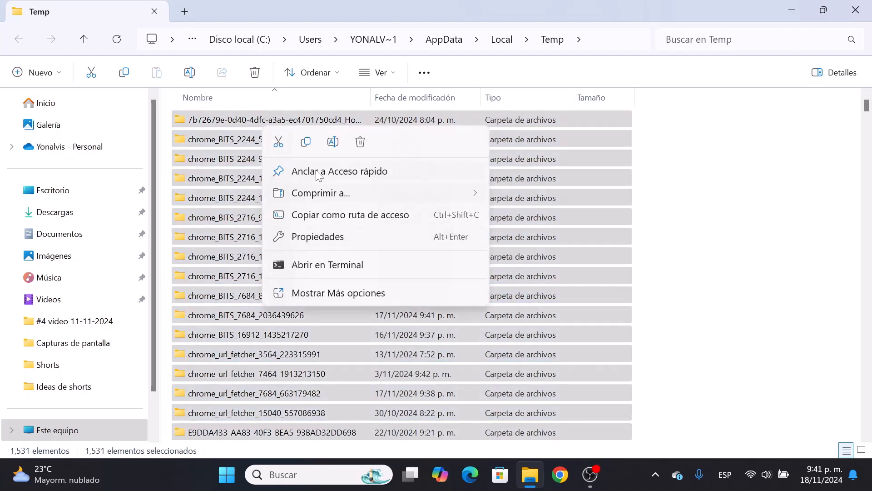
{"action": "left_click", "coordinate": [359, 143]}
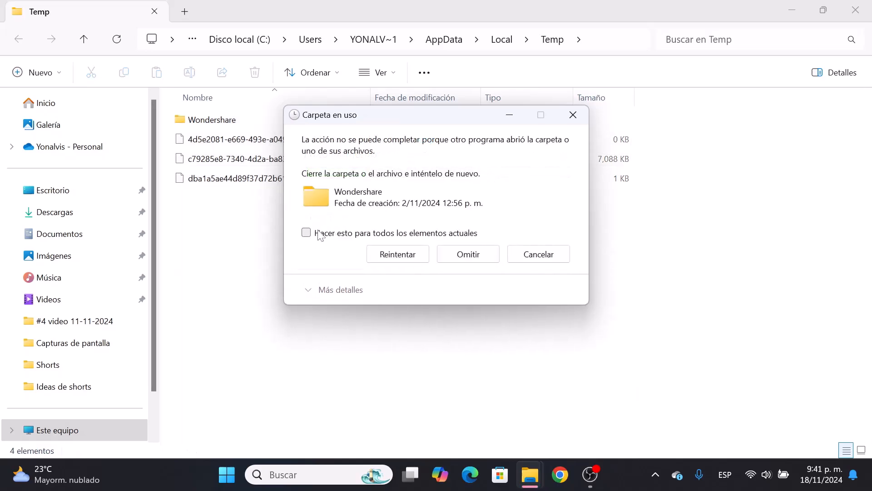
{"action": "left_click", "coordinate": [459, 255]}
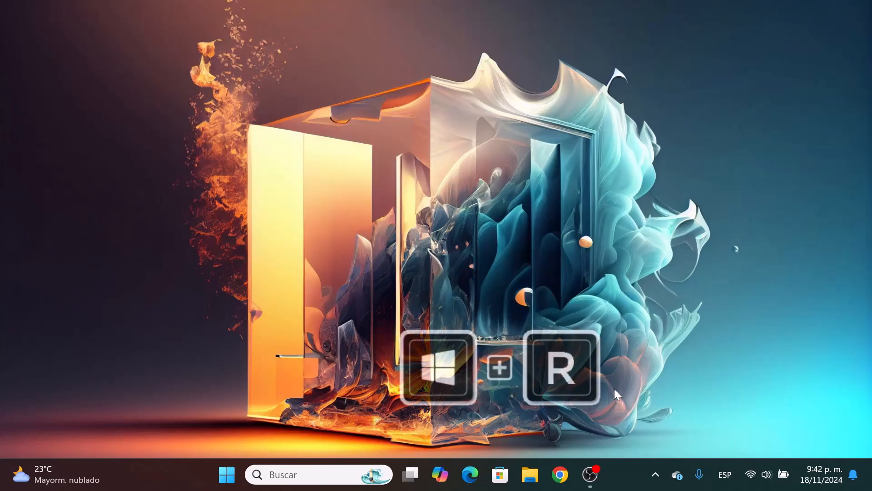
- Open the Windows Temp folder by running the command temp from the Run dialog
{"action": "key", "text": "super+r"}
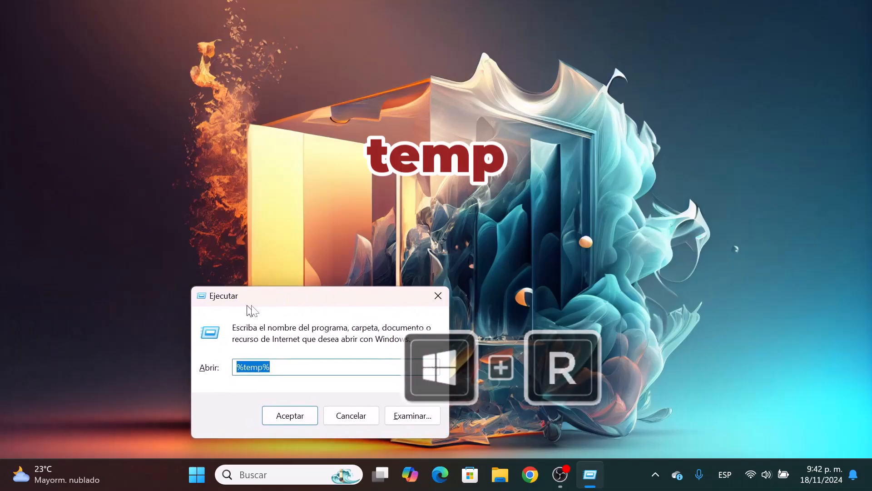
{"action": "type", "text": "%temp"}
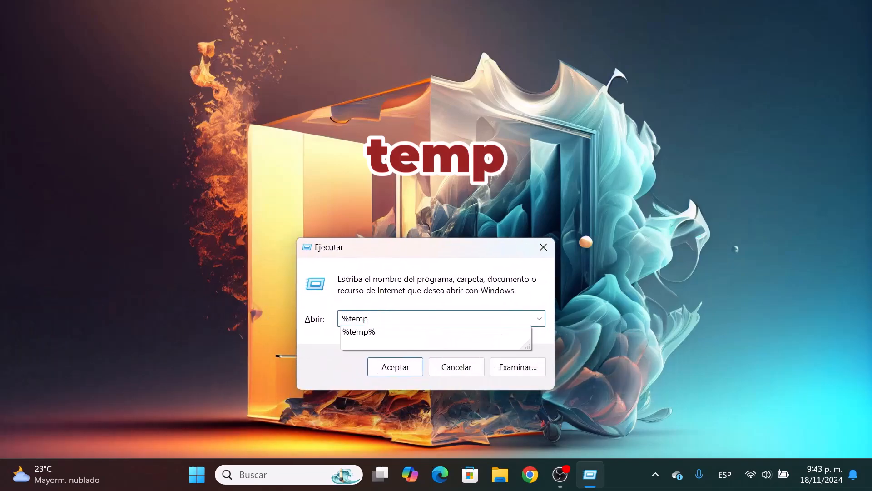
{"action": "type", "text": "%"}
{"action": "left_click", "coordinate": [394, 366]}
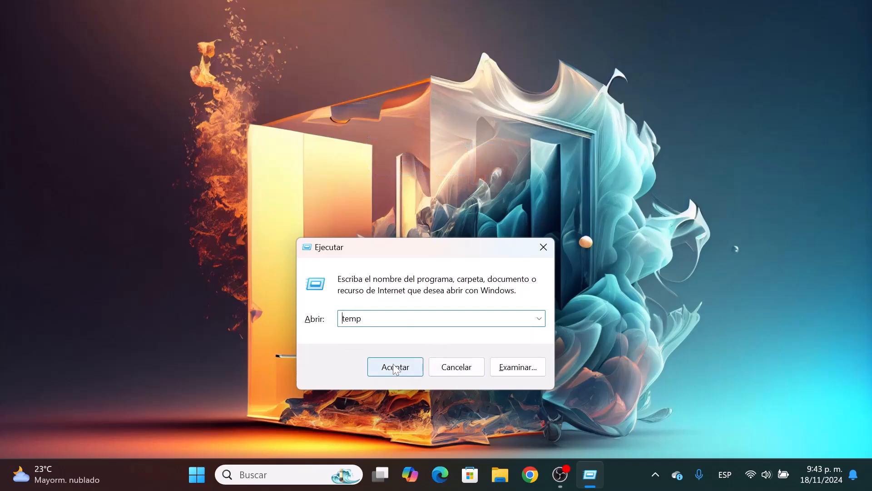
{"action": "left_click", "coordinate": [435, 262]}
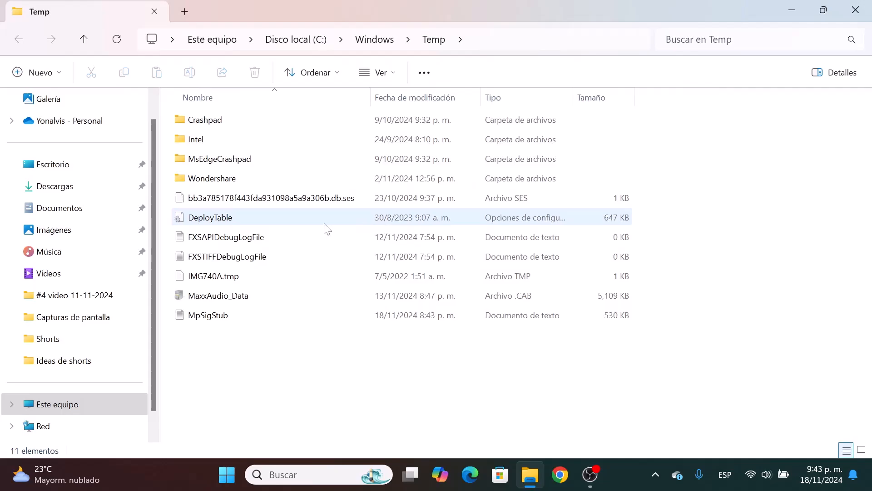
- Delete all files and folders in the Windows Temp folder, skipping all current items that are in use
{"action": "left_click", "coordinate": [276, 153]}
{"action": "key", "text": "ctrl+a"}
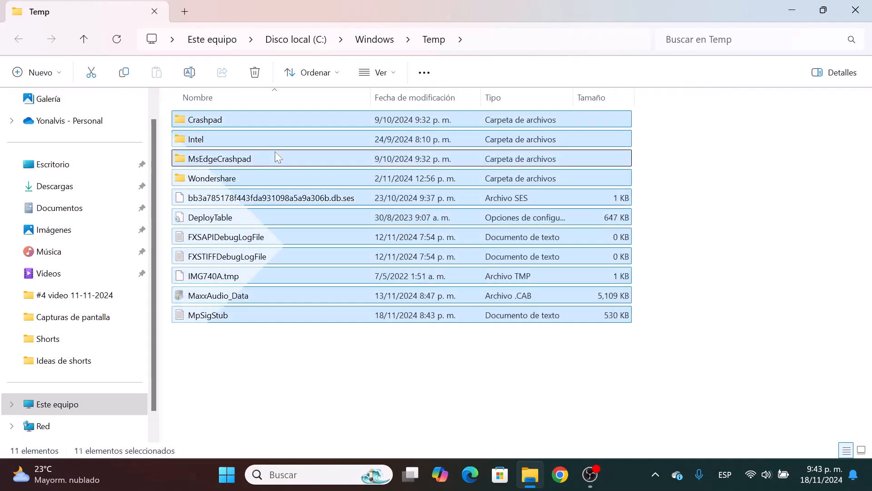
{"action": "right_click", "coordinate": [275, 154]}
{"action": "left_click", "coordinate": [370, 174]}
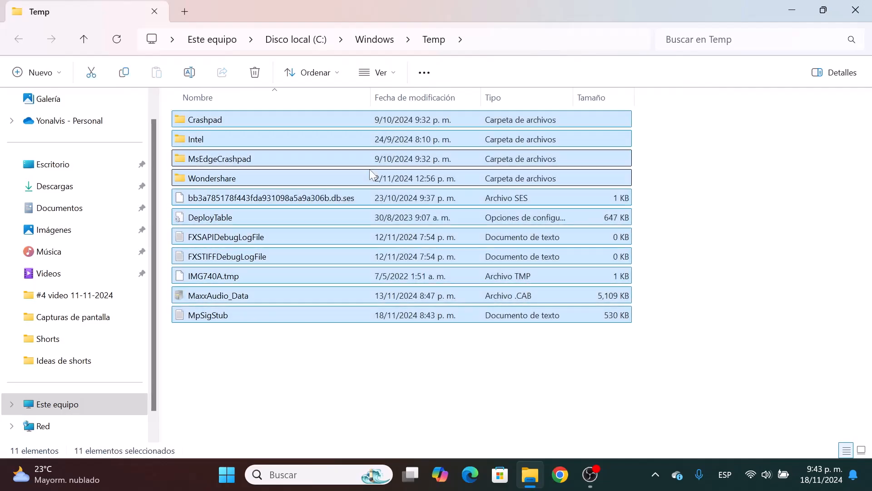
{"action": "left_click", "coordinate": [313, 233]}
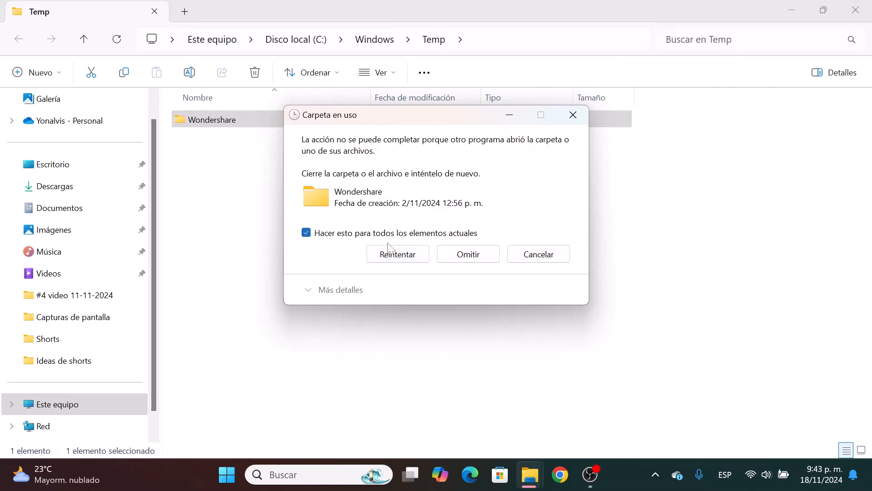
{"action": "left_click", "coordinate": [473, 260]}
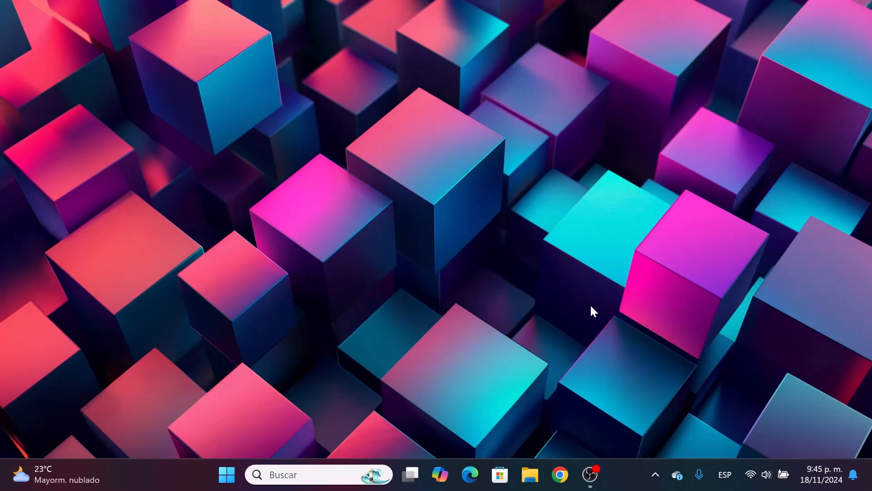
- Open the Windows Prefetch folder by running the command prefetch from the Run dialog
{"action": "key", "text": "super+r"}
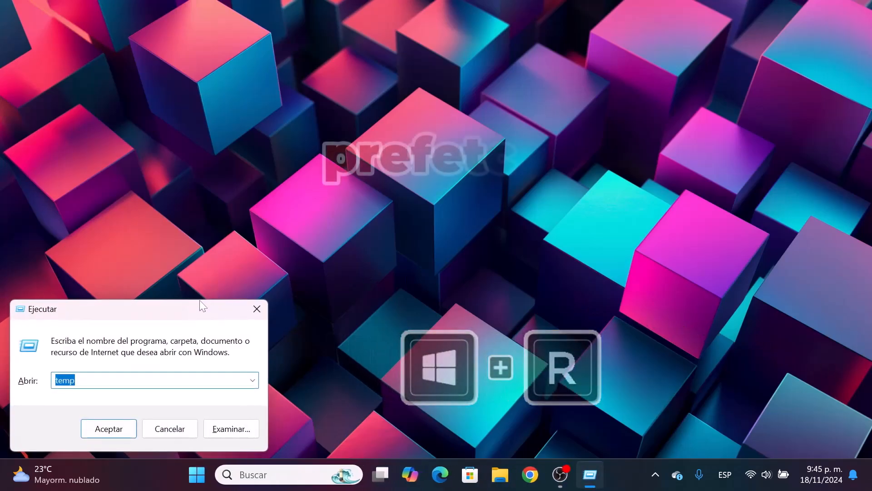
{"action": "left_click_drag", "start_coordinate": [200, 302], "coordinate": [485, 282]}
{"action": "type", "text": "pre"}
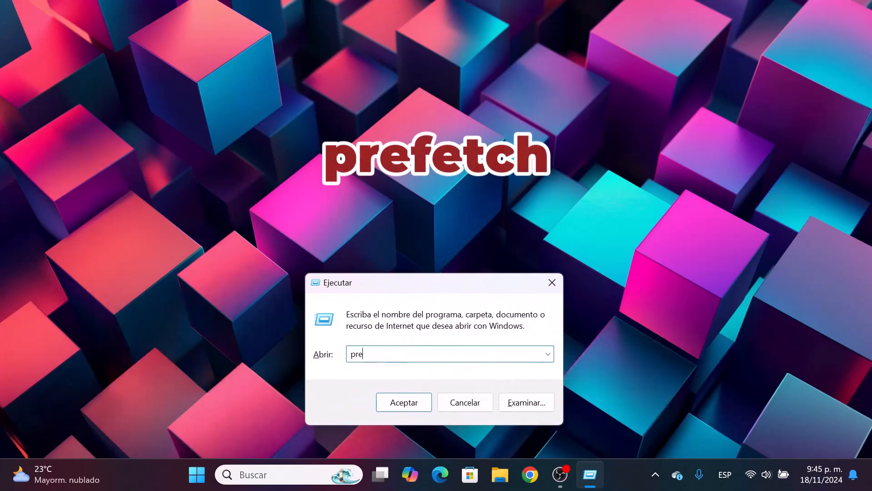
{"action": "type", "text": "fetch"}
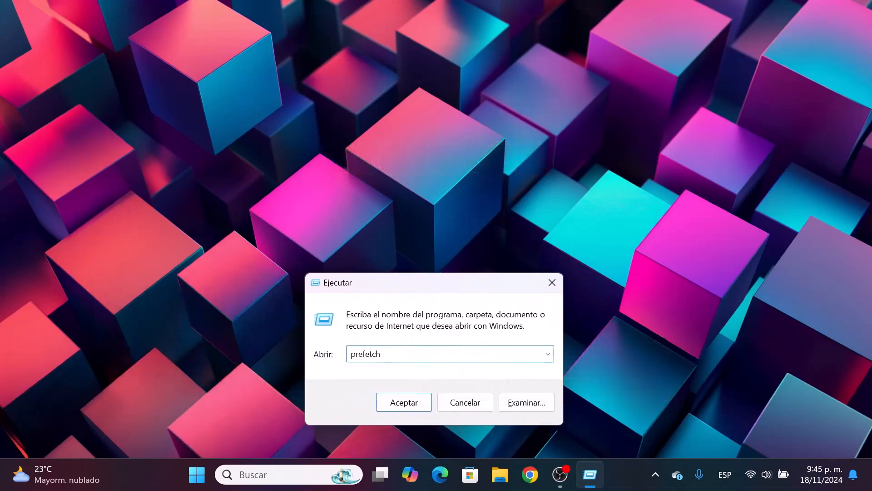
{"action": "key", "text": "Return"}
{"action": "left_click", "coordinate": [451, 258]}
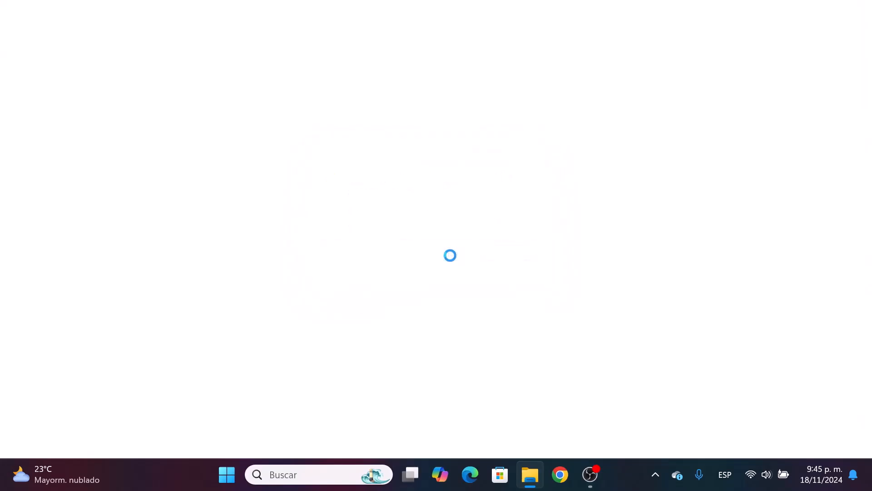
- Delete all contents of the Prefetch folder, skipping all current items that are in use
{"action": "left_click", "coordinate": [337, 206]}
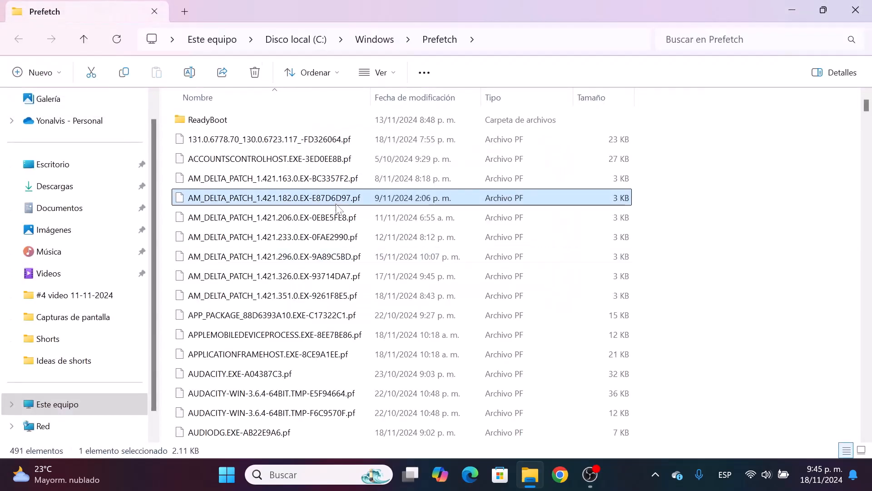
{"action": "key", "text": "ctrl+a"}
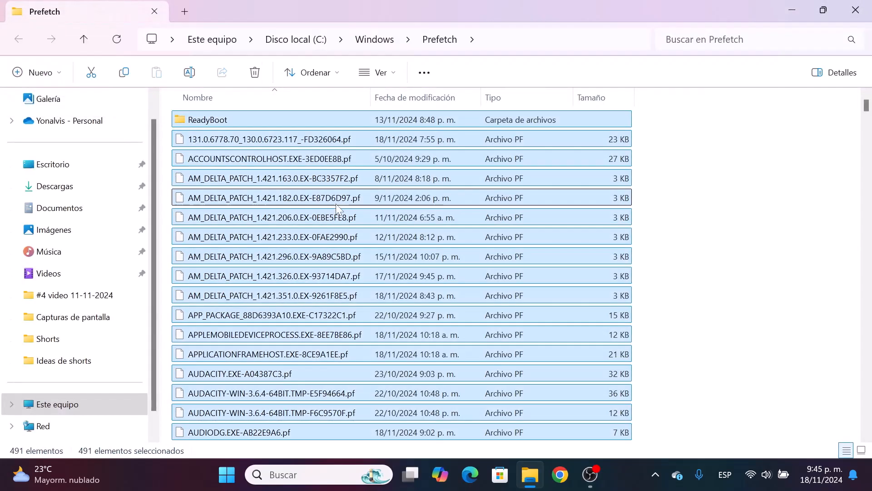
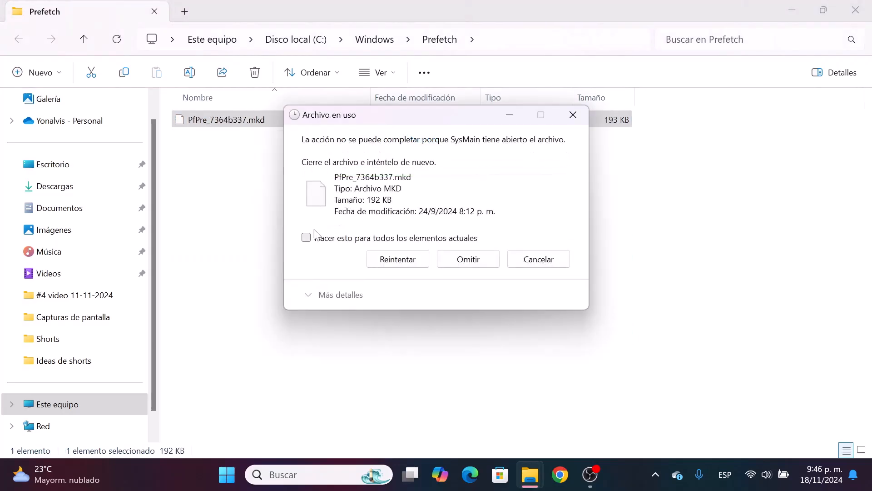
{"action": "left_click", "coordinate": [306, 237]}
{"action": "left_click", "coordinate": [468, 259]}
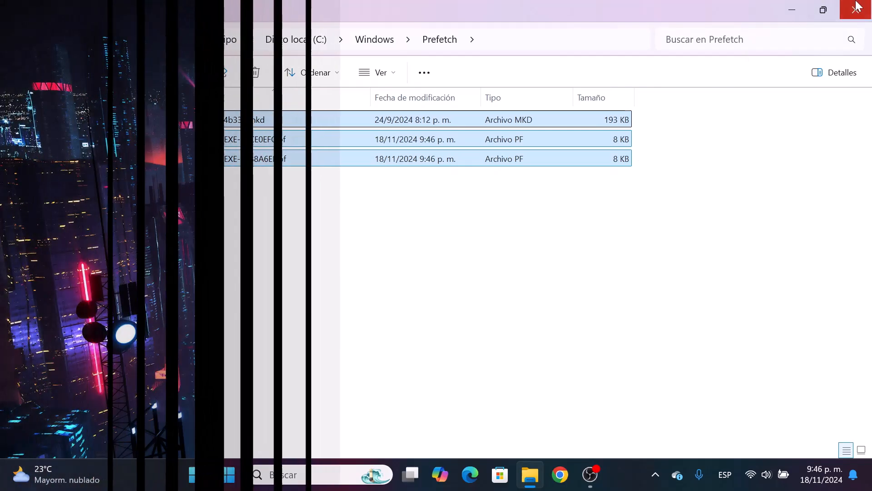
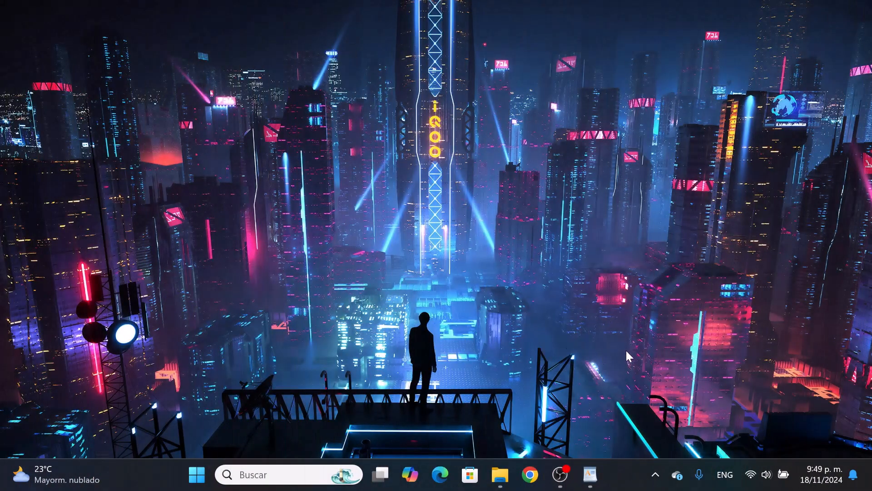
- Open the Event Viewer by running the command eventvwr from the Run dialog
{"action": "key", "text": "super+r"}
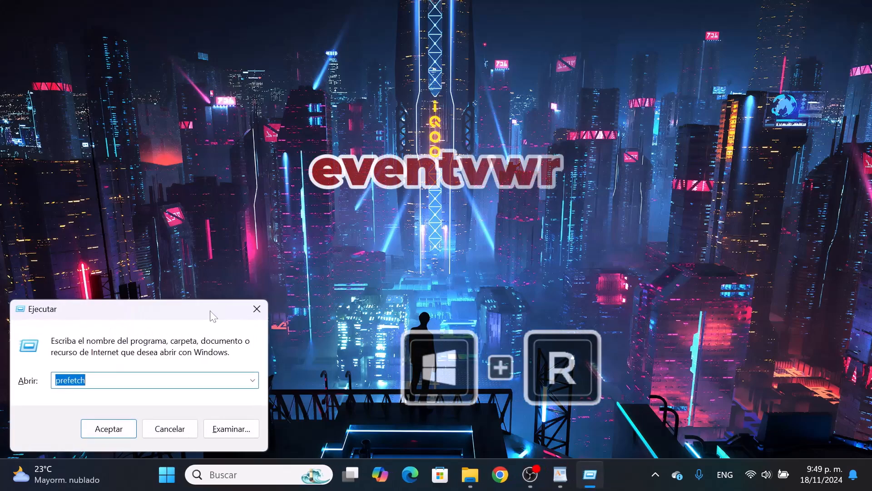
{"action": "left_click_drag", "start_coordinate": [216, 313], "coordinate": [512, 221]}
{"action": "type", "text": "eventvwr"}
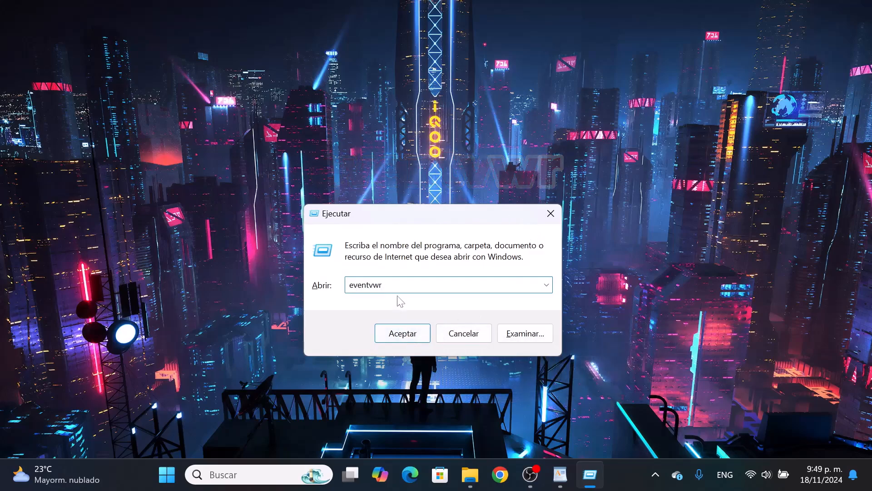
{"action": "left_click", "coordinate": [401, 334]}
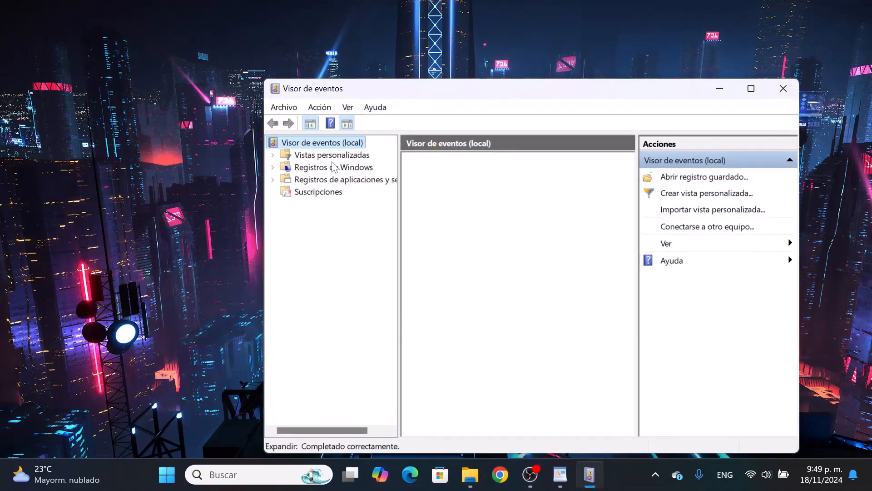
- Clear the Aplicación log under Registros de Windows without saving its contents
{"action": "left_click", "coordinate": [272, 167]}
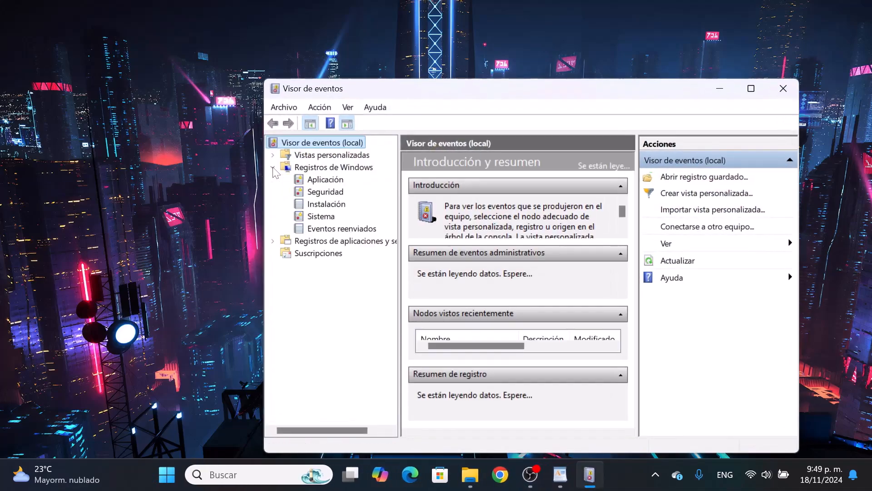
{"action": "left_click", "coordinate": [324, 181]}
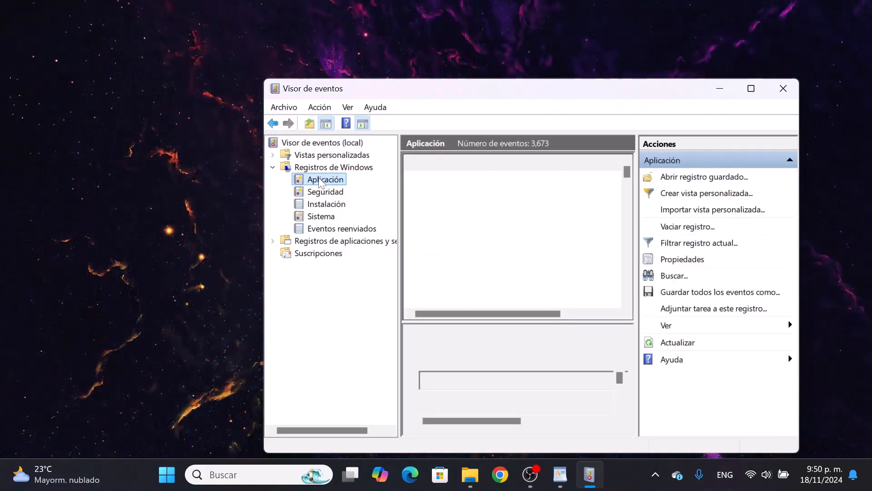
{"action": "right_click", "coordinate": [320, 182]}
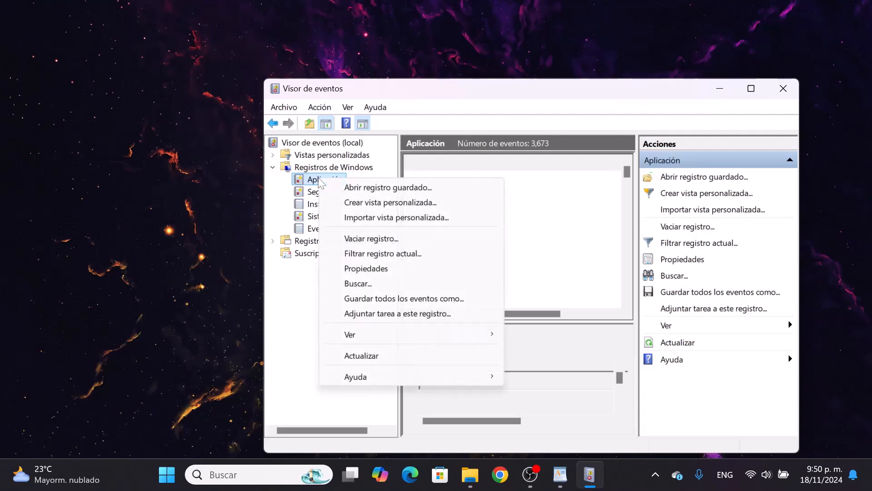
{"action": "left_click", "coordinate": [361, 239]}
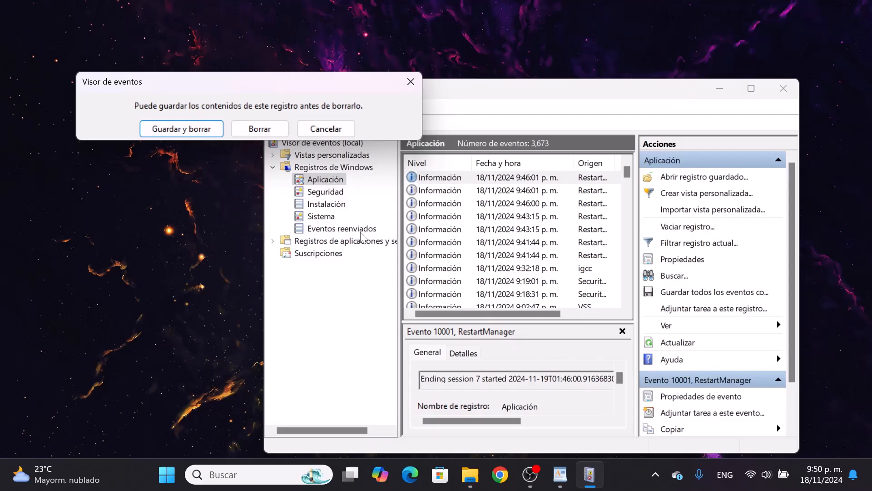
{"action": "left_click", "coordinate": [261, 129]}
- Display the Seguridad log and clear the Instalación log under Registros de Windows without saving its contents
{"action": "left_click", "coordinate": [329, 193]}
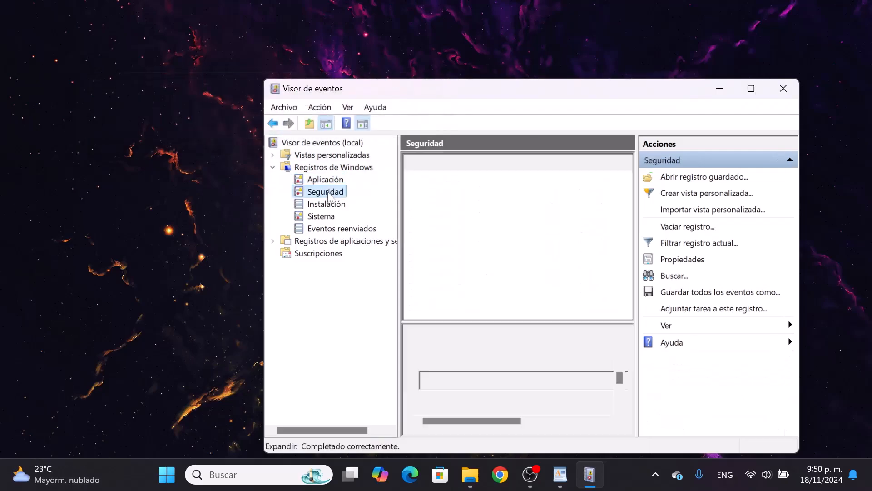
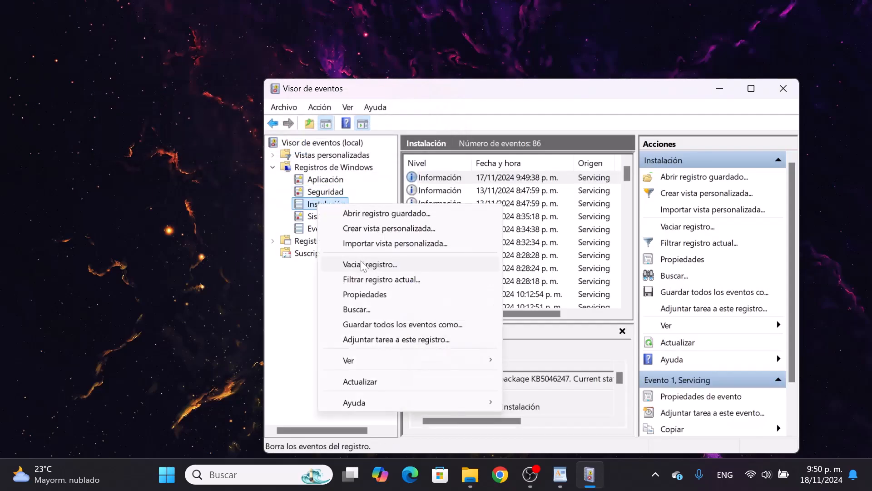
{"action": "left_click", "coordinate": [362, 265]}
{"action": "left_click", "coordinate": [295, 164]}
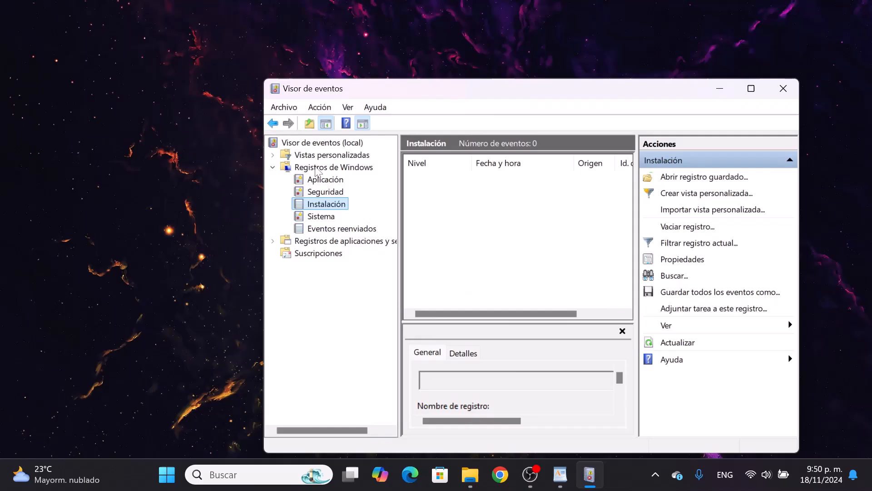
- Clear the Sistema log under Registros de Windows without saving its contents
{"action": "left_click", "coordinate": [324, 218]}
{"action": "right_click", "coordinate": [336, 219]}
{"action": "left_click", "coordinate": [363, 277]}
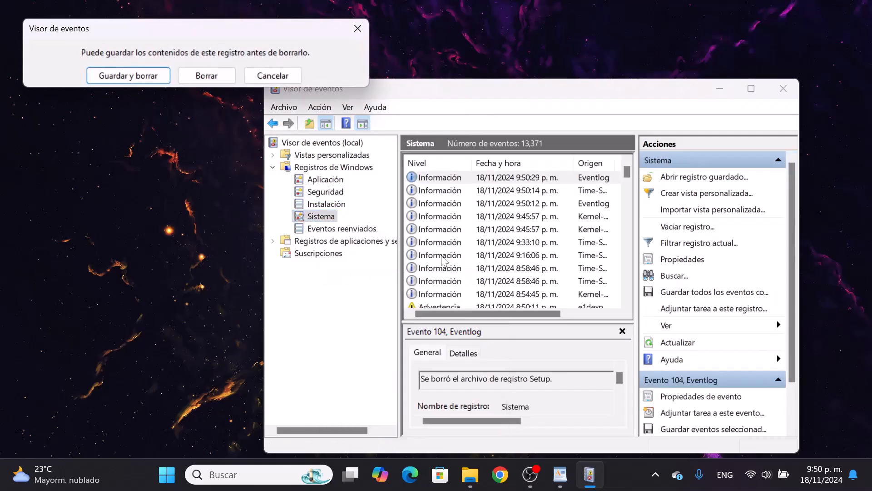
{"action": "left_click", "coordinate": [218, 75]}
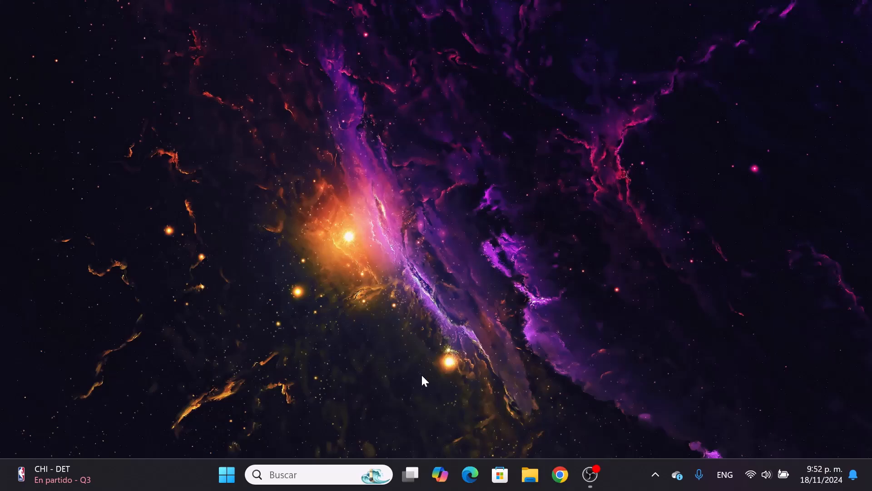
- Search Windows for "liber" and open Liberador de espacio en disco for drive C:
{"action": "left_click", "coordinate": [302, 475]}
{"action": "type", "text": "l"}
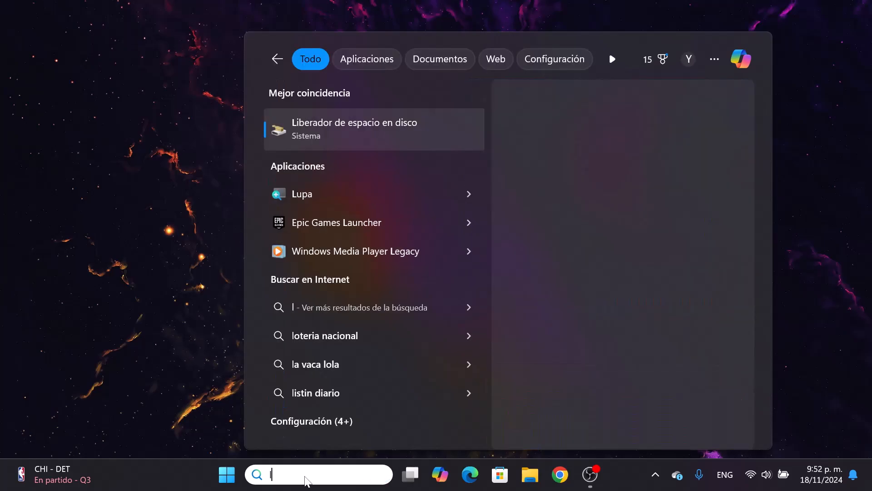
{"action": "type", "text": "iber"}
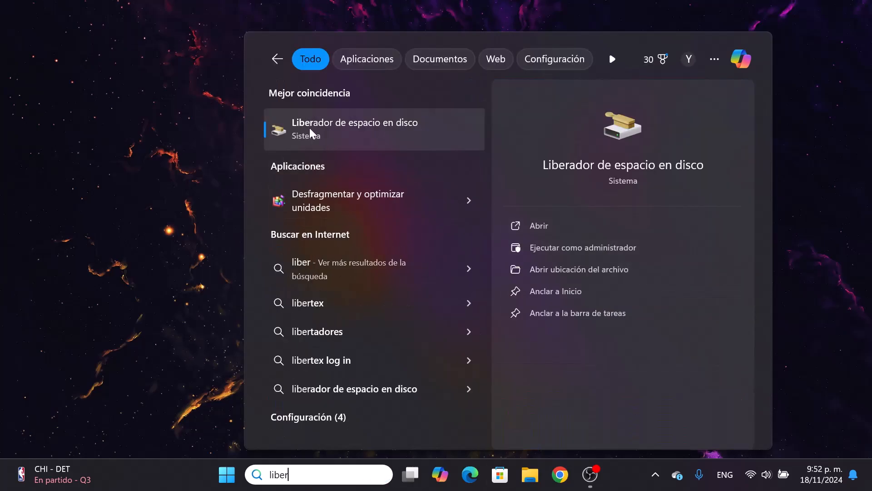
{"action": "left_click", "coordinate": [338, 128]}
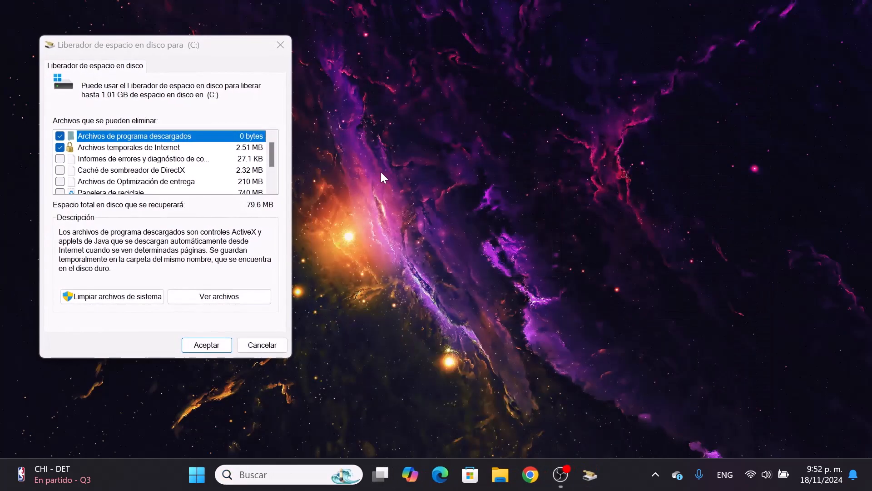
- Review the removable file categories for drive C:, including system files, and close the disk cleanup without deleting anything
{"action": "left_click_drag", "start_coordinate": [165, 55], "coordinate": [444, 67]}
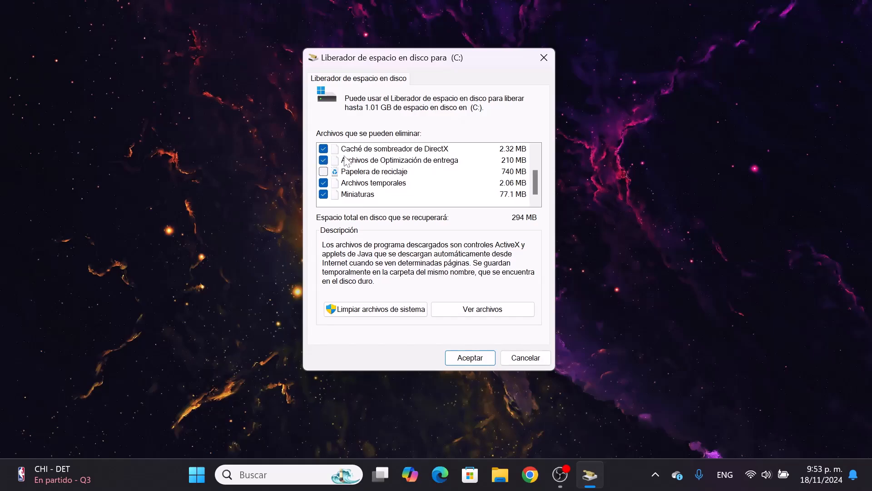
{"action": "scroll", "coordinate": [344, 159], "scroll_direction": "up", "scroll_amount": 1}
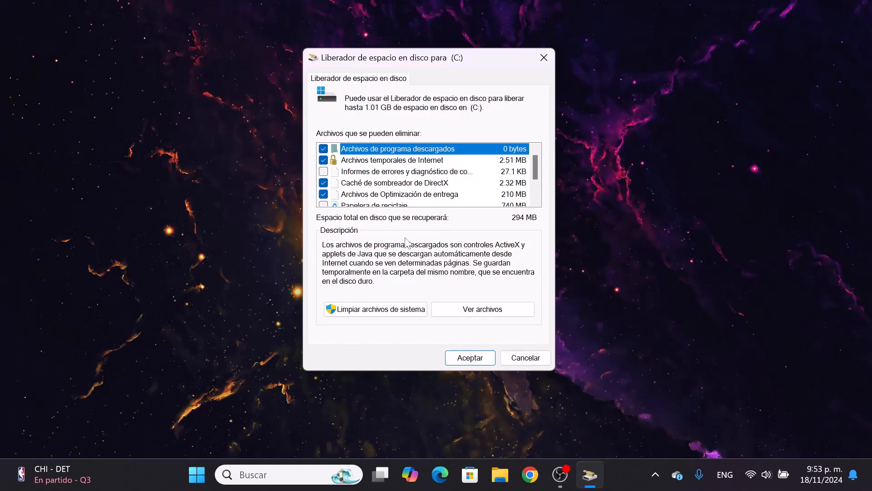
{"action": "left_click", "coordinate": [387, 307]}
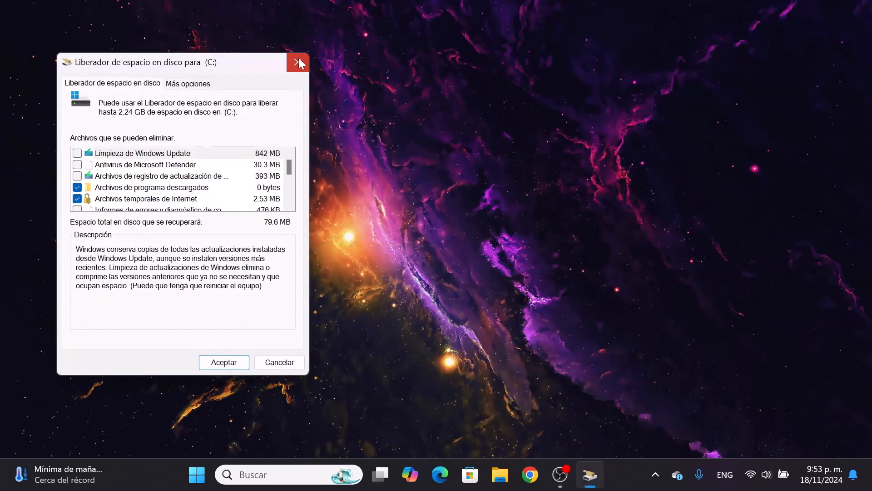
{"action": "left_click", "coordinate": [295, 64]}
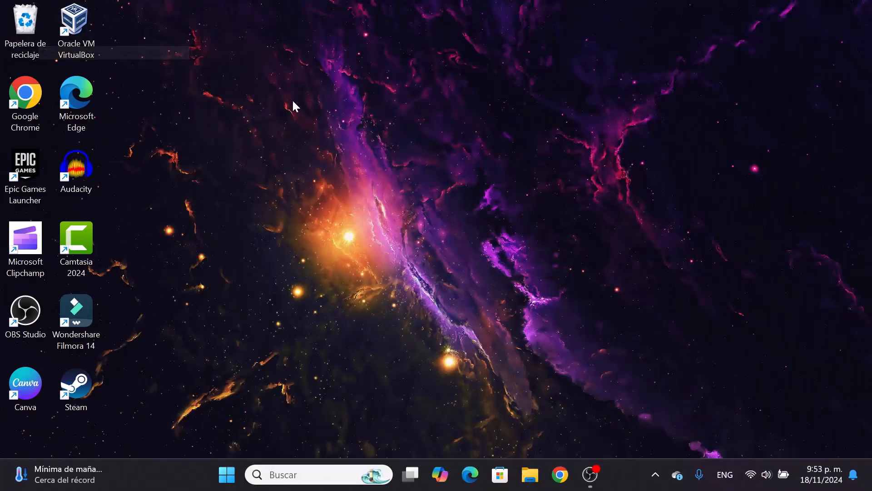
- Empty the Papelera de reciclaje, confirming permanent deletion of all its items, and close its window
{"action": "double_click", "coordinate": [31, 26]}
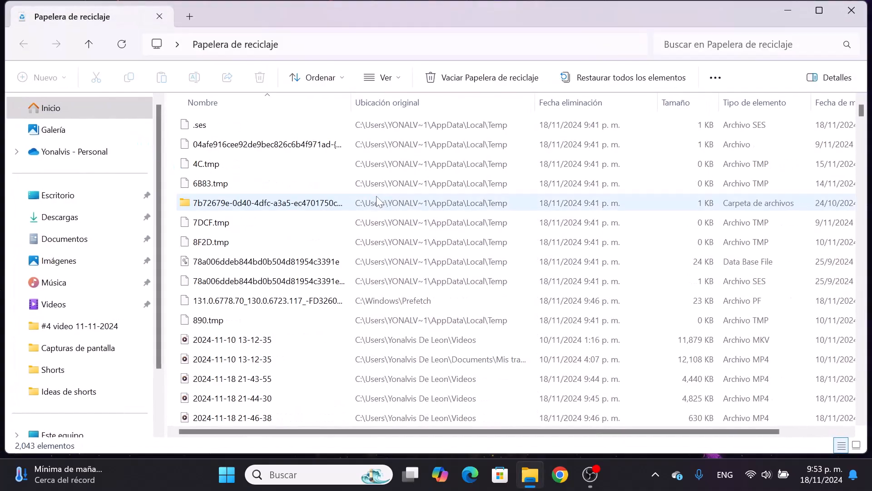
{"action": "left_click", "coordinate": [466, 78]}
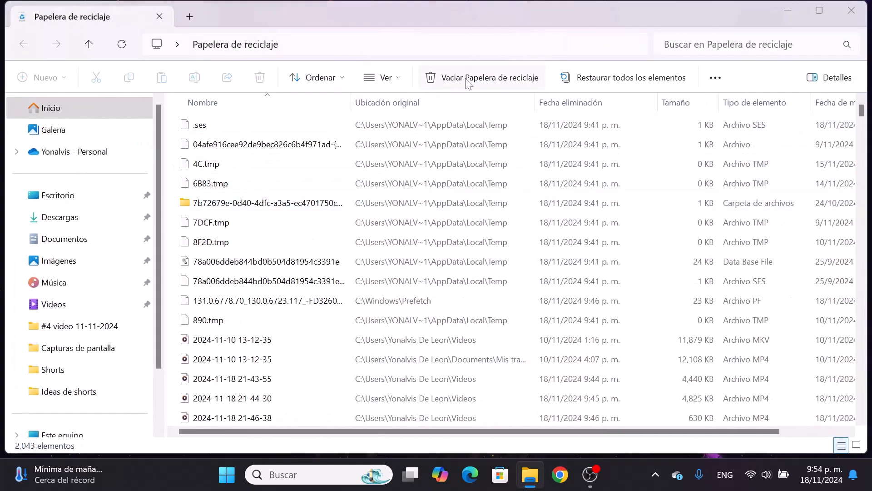
{"action": "left_click", "coordinate": [489, 253]}
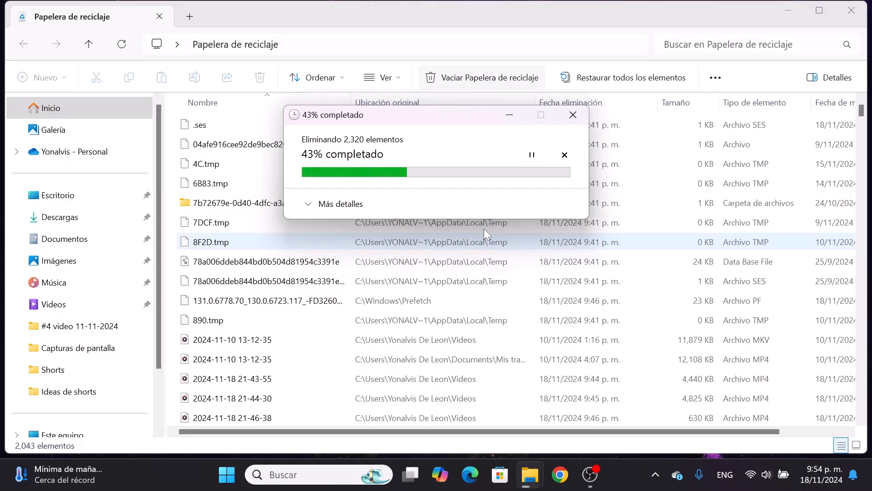
{"action": "left_click", "coordinate": [851, 10]}
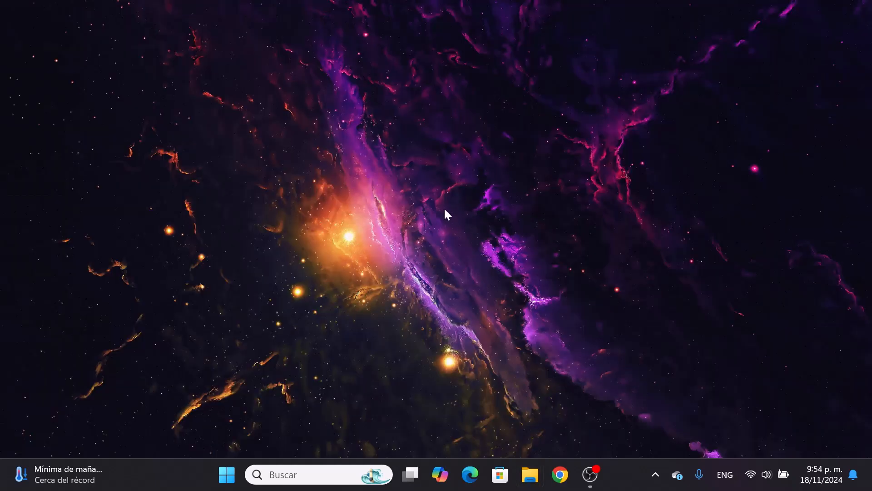